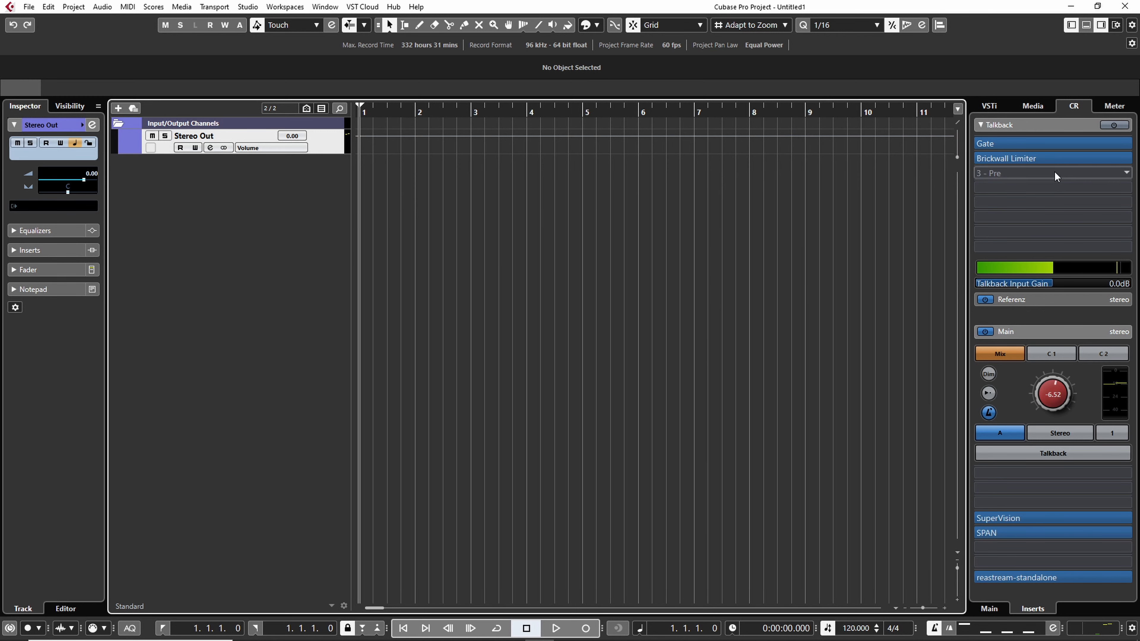
Step: Show the mixer beneath the project, examine the Stereo In and Stereo Out channels, and hide the mixer again
left_click(989, 106)
left_click(1086, 26)
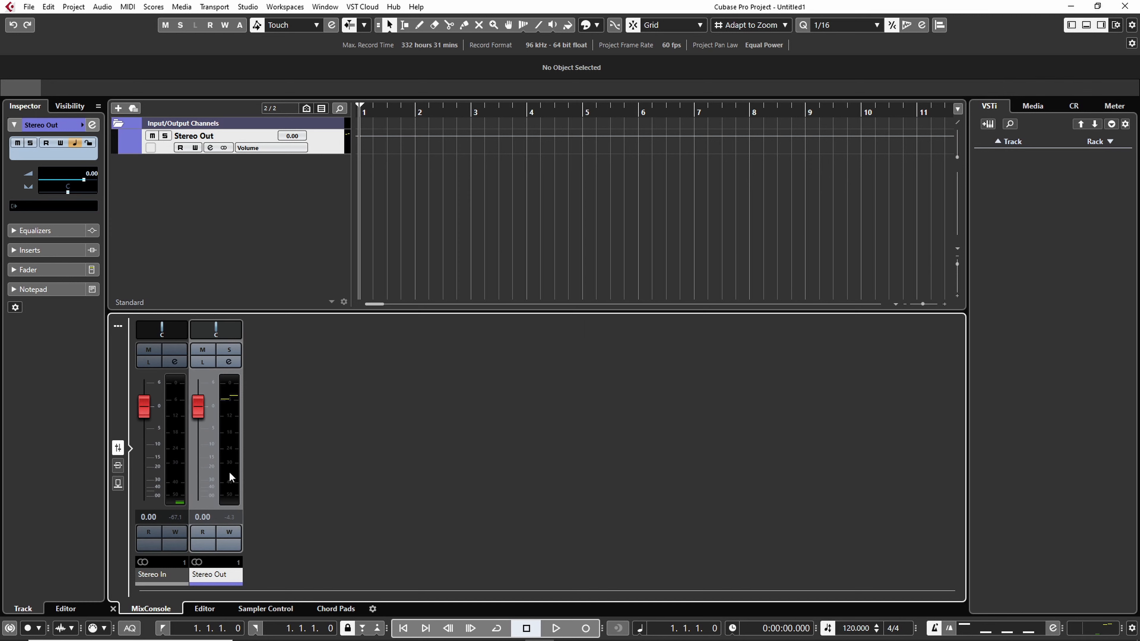
left_click(153, 574)
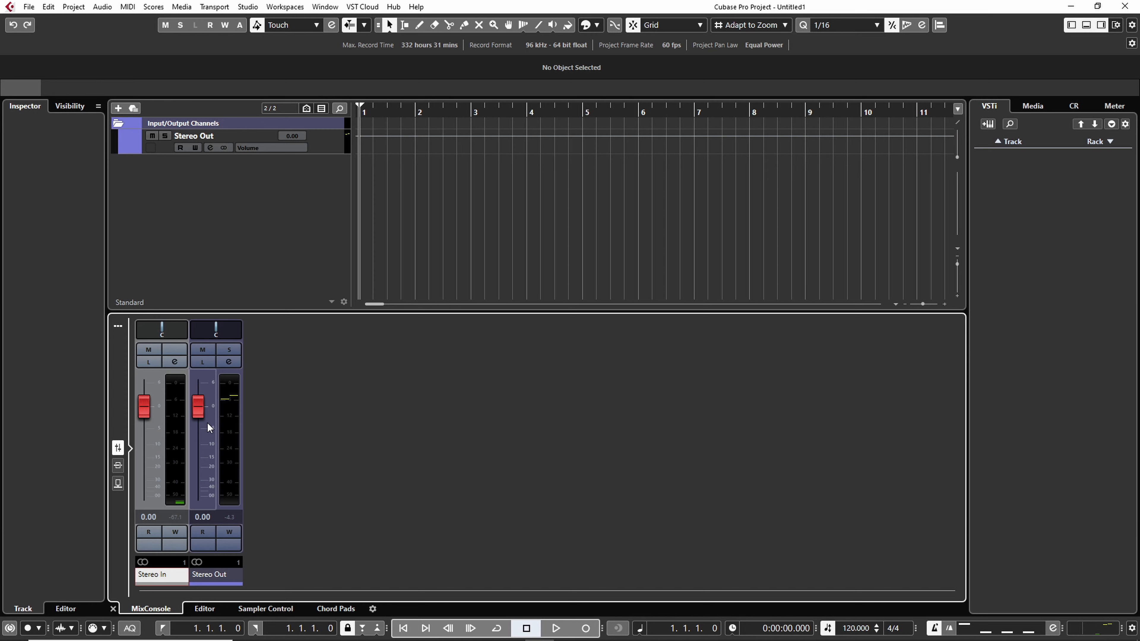
left_click(224, 574)
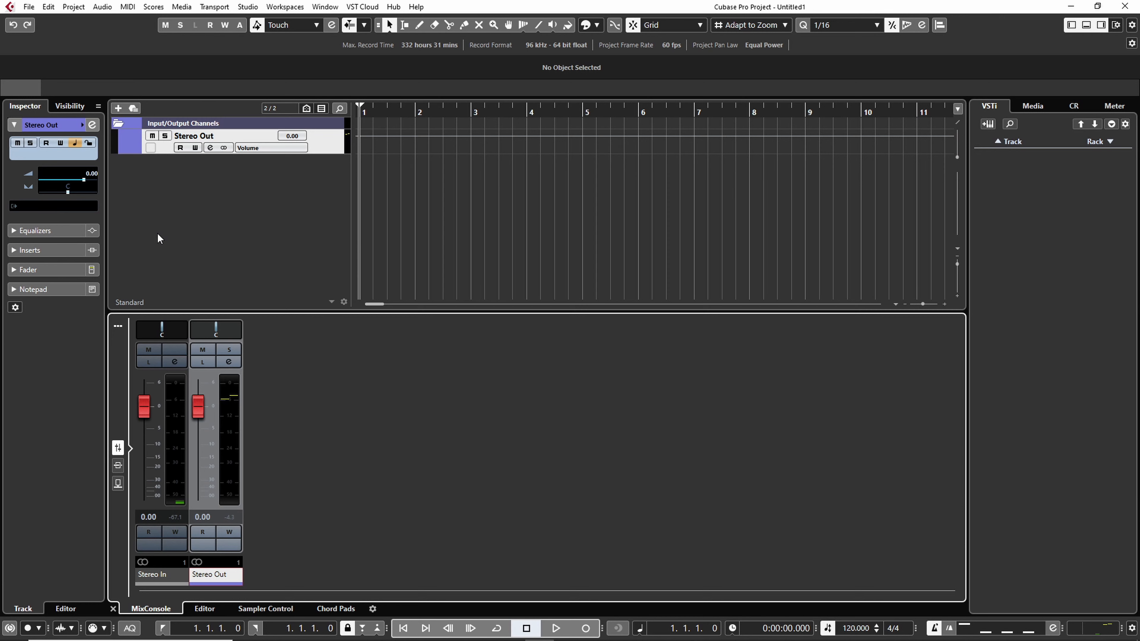
left_click(1086, 26)
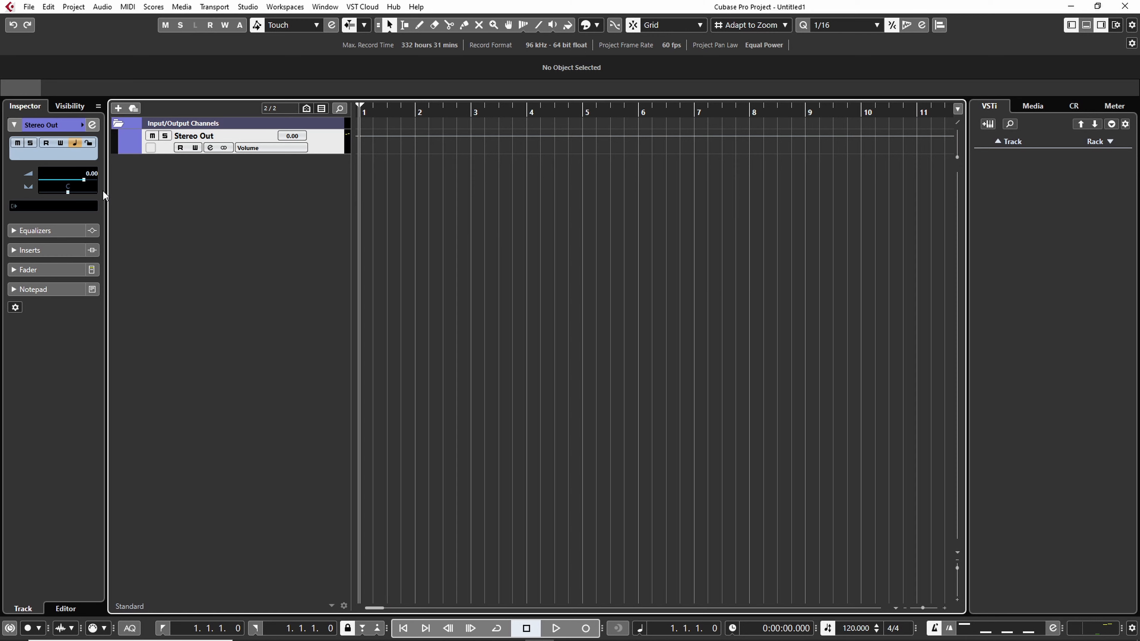
Step: Collapse the Input/Output Channels folder in the track list
left_click(120, 122)
left_click(119, 109)
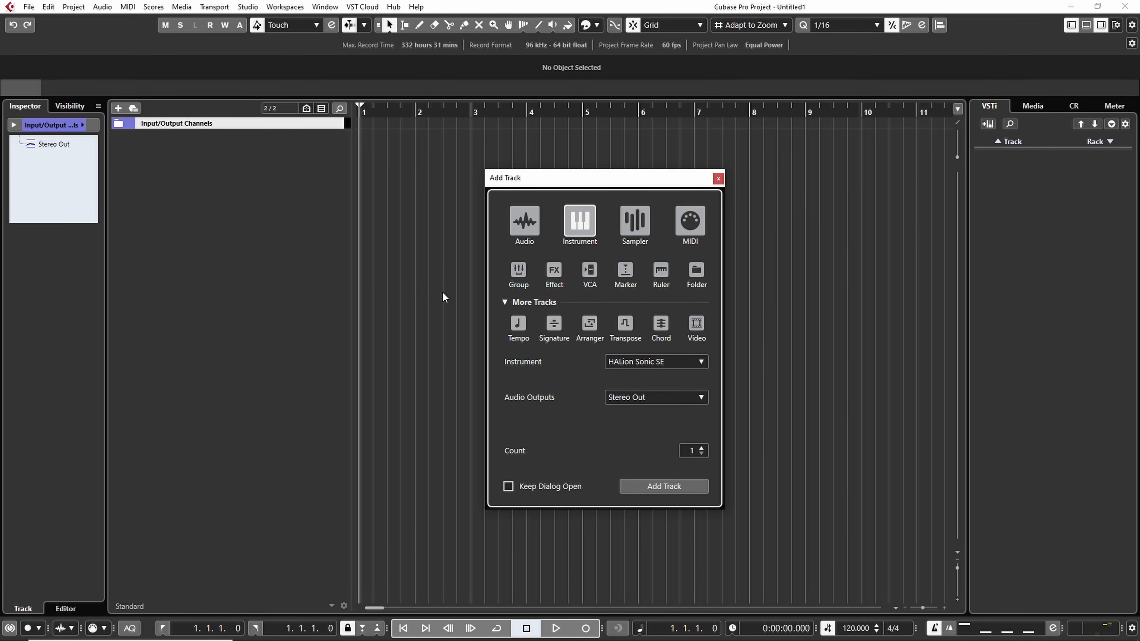
left_click(718, 179)
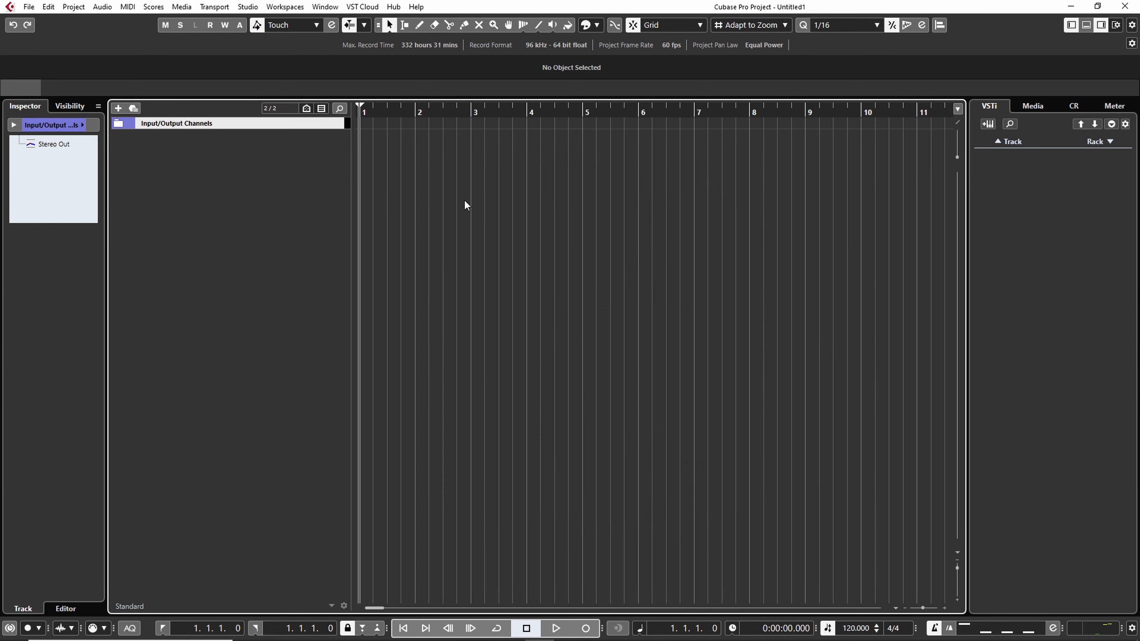
Step: Look through the Audio, Instrument, Sampler and MIDI track types available for adding a new track
left_click(118, 109)
left_click_drag(561, 173, 540, 160)
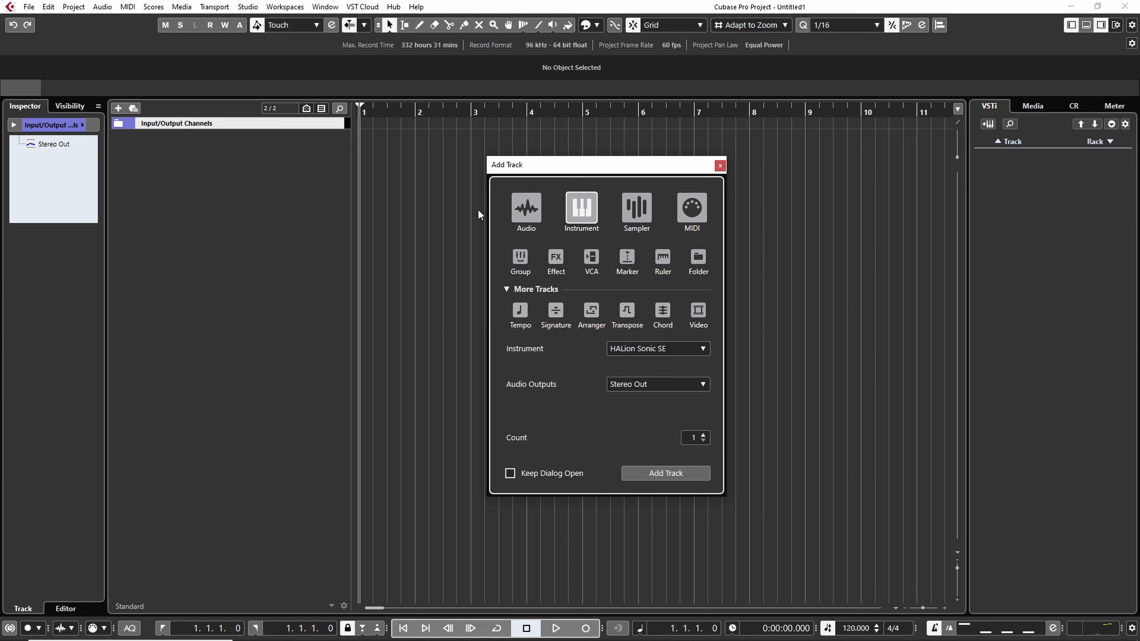
left_click(535, 213)
left_click(582, 211)
left_click(628, 213)
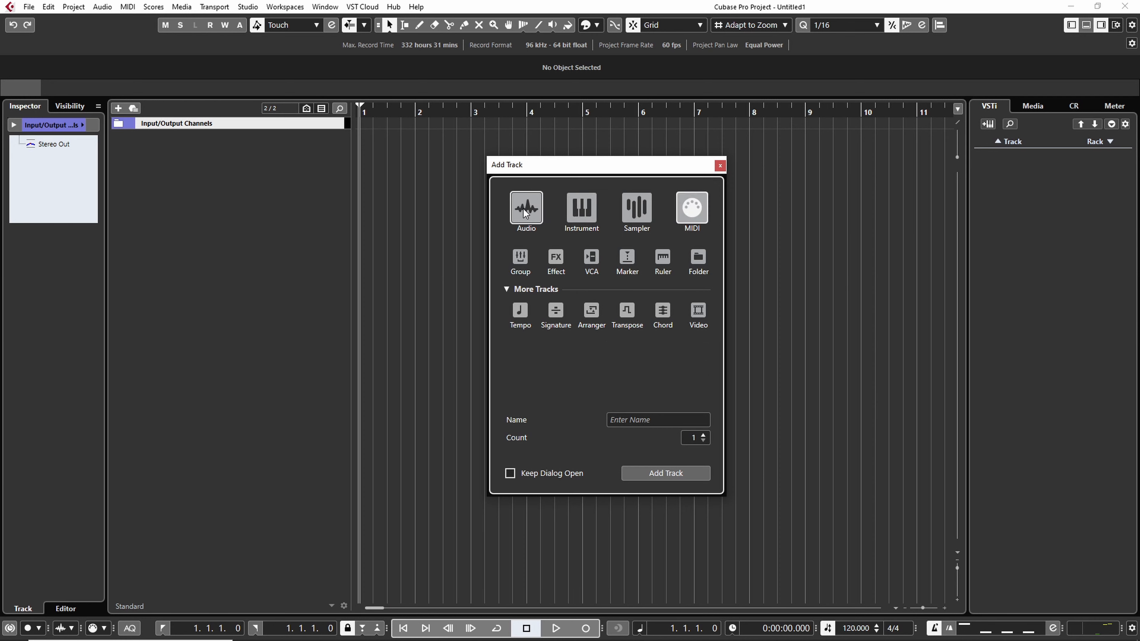
left_click(526, 207)
left_click(623, 206)
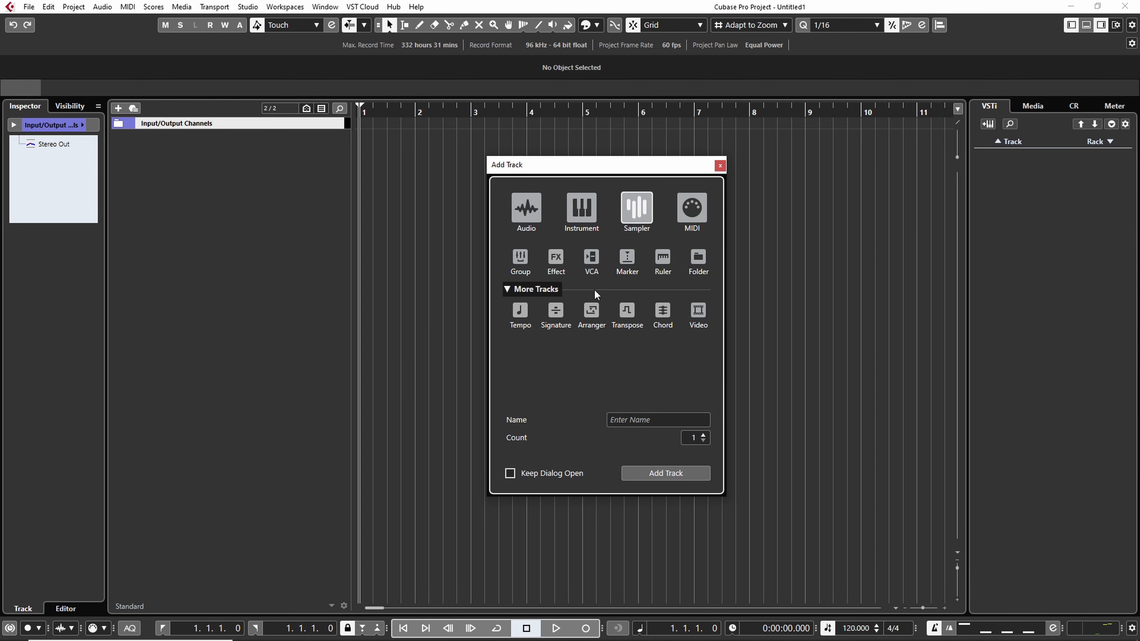
left_click(582, 208)
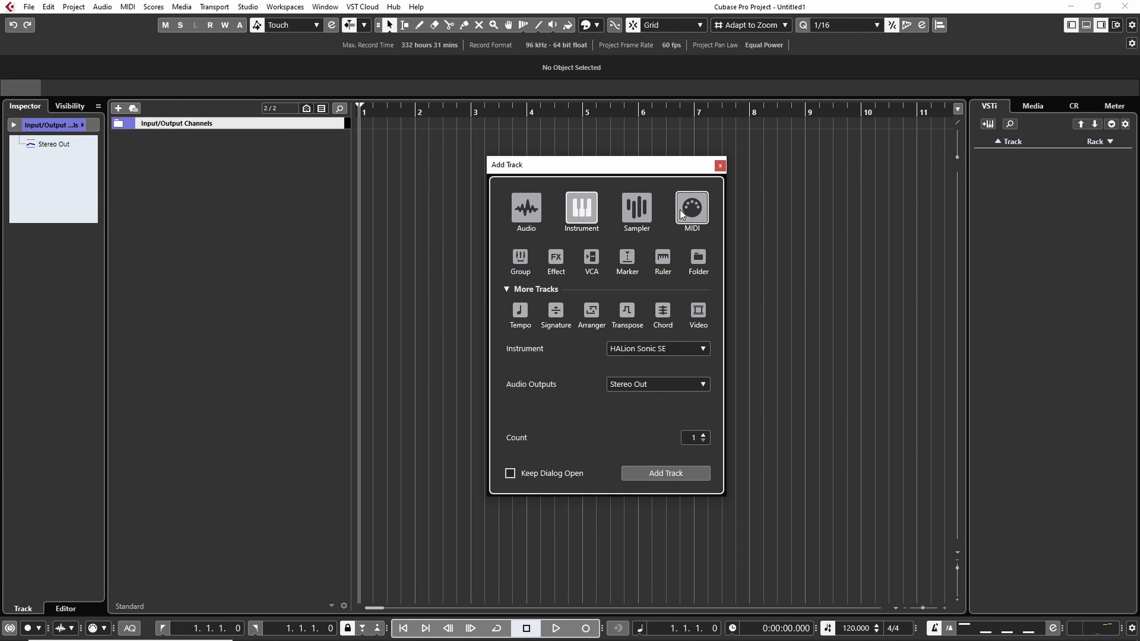
left_click(681, 210)
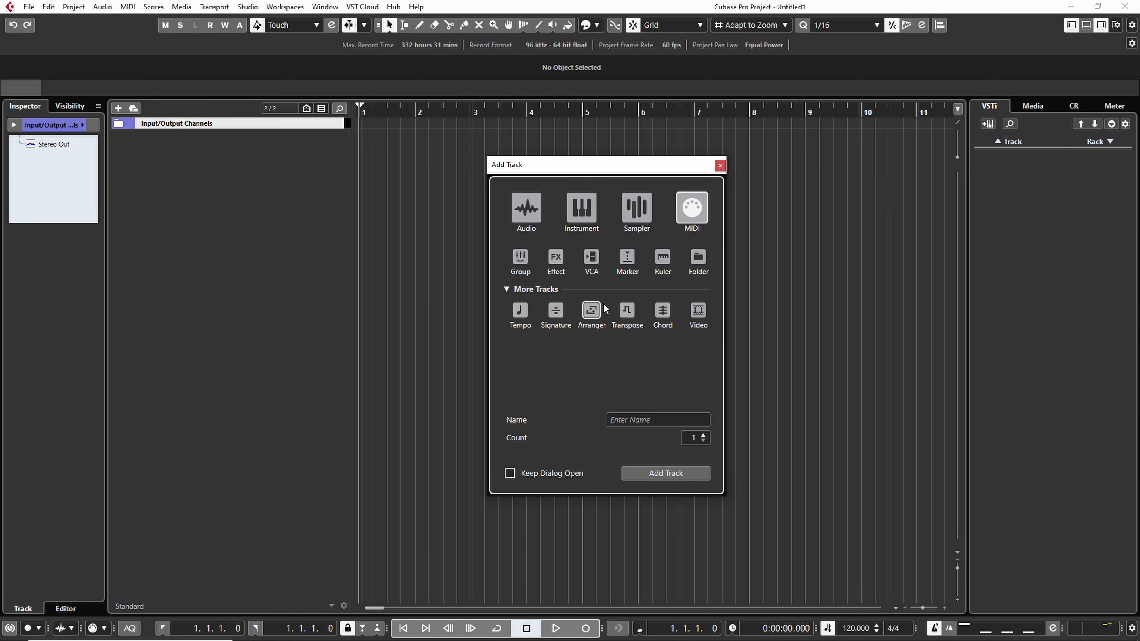
Step: Add one Instrument track using HALion Sonic SE routed to Stereo Out, and close the instrument's window
left_click(581, 208)
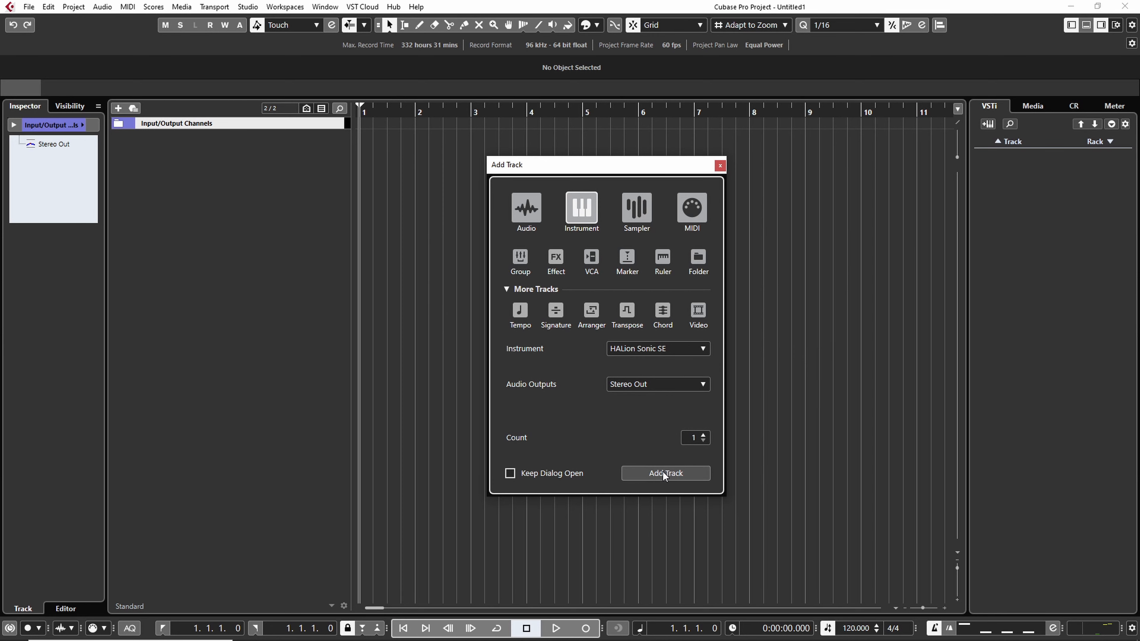
left_click(684, 475)
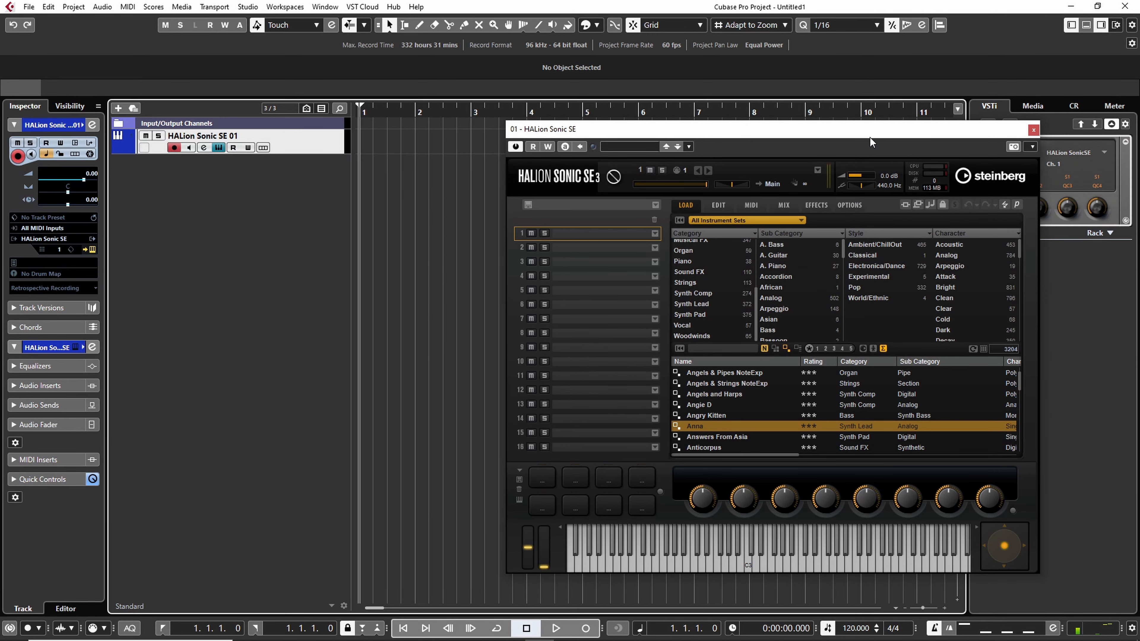
left_click_drag(870, 137, 792, 129)
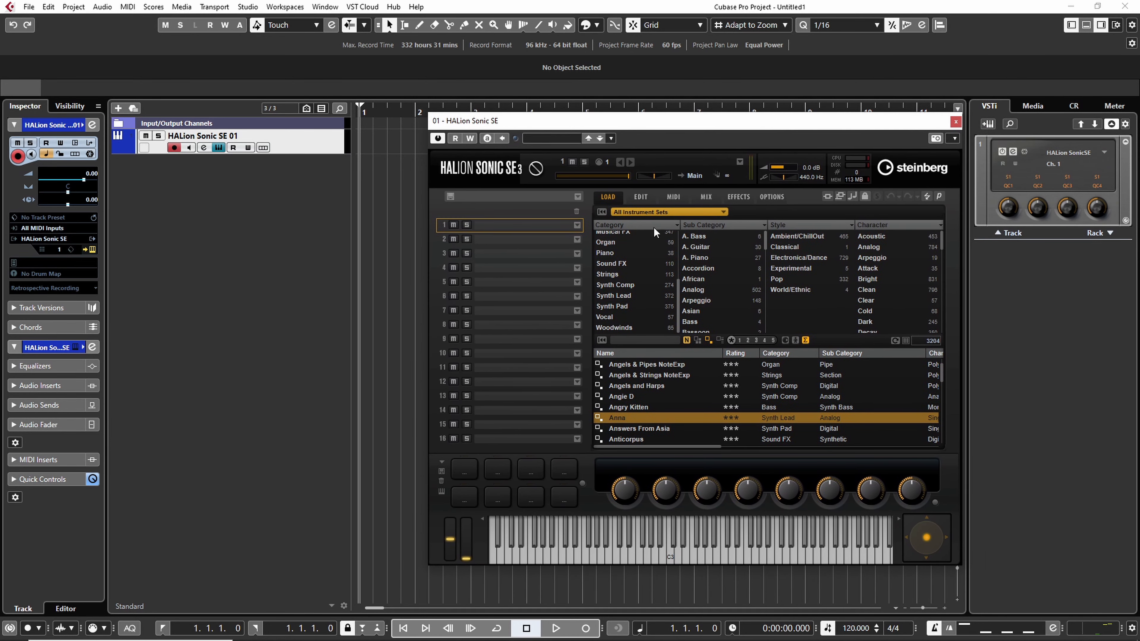
left_click(957, 121)
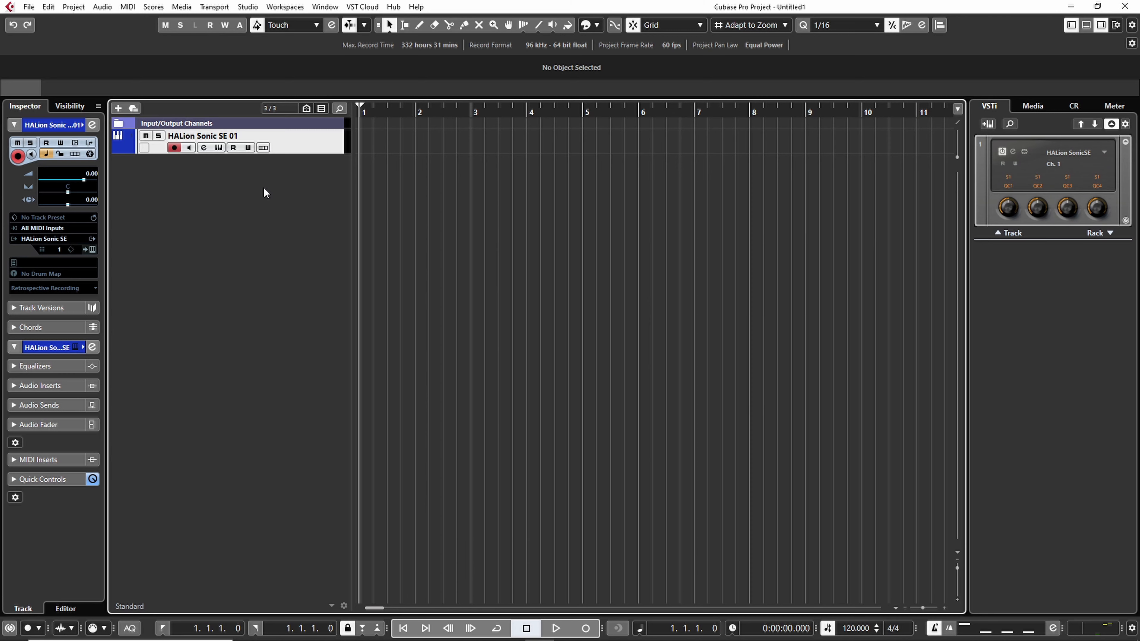
Step: Reopen the HALion Sonic SE instrument of the new track and load the Anna sound into its first slot
left_click(1040, 106)
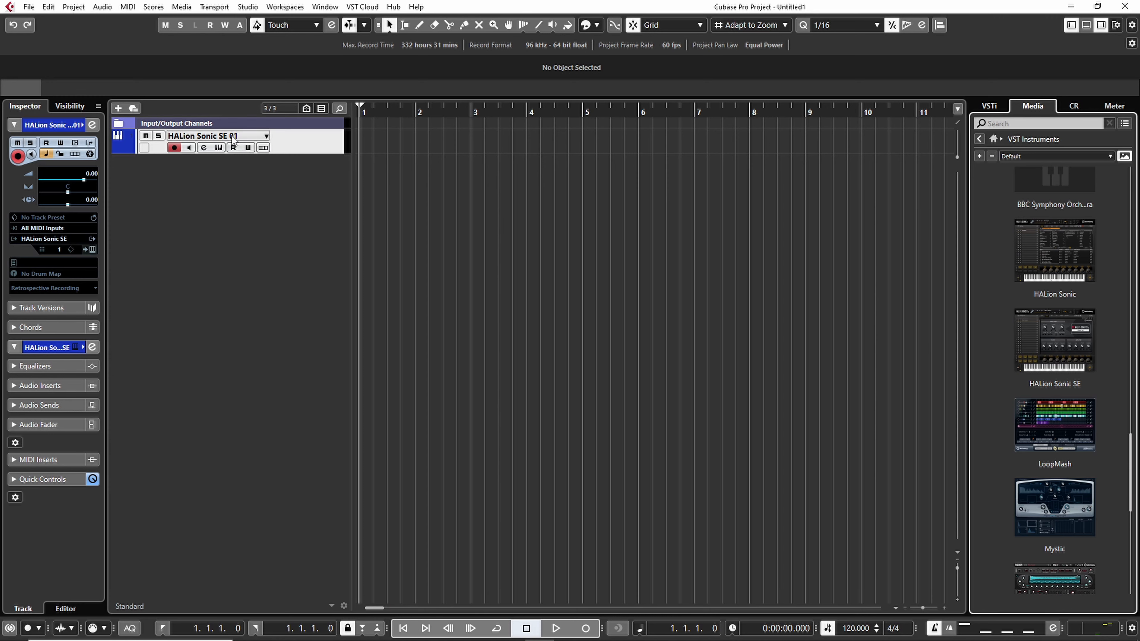
left_click(218, 148)
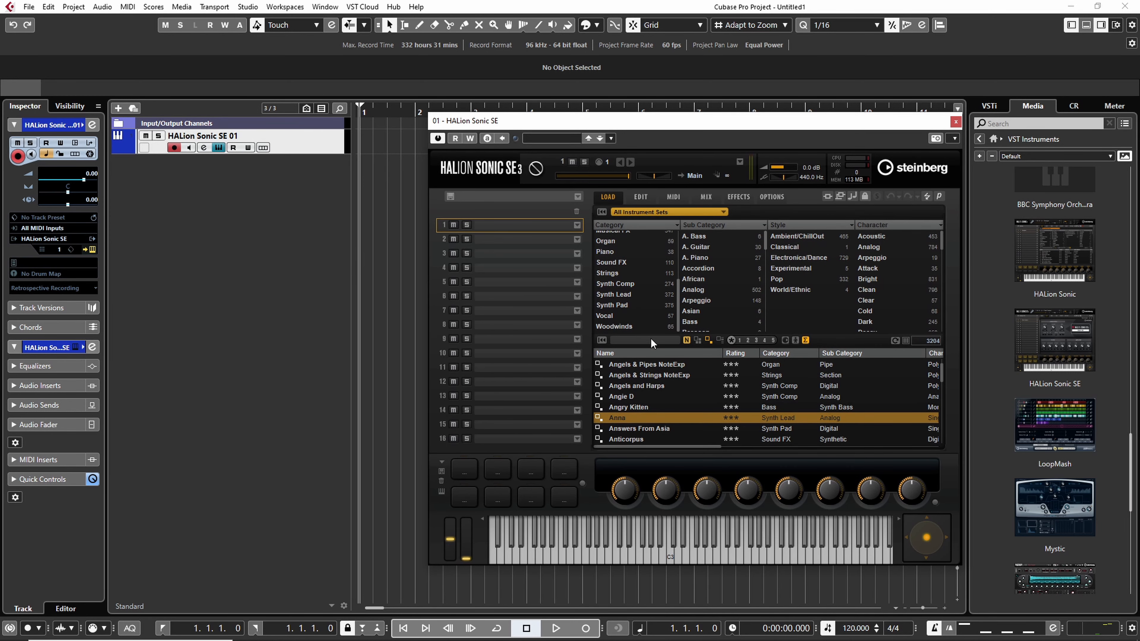
scroll(649, 292, "up", 3)
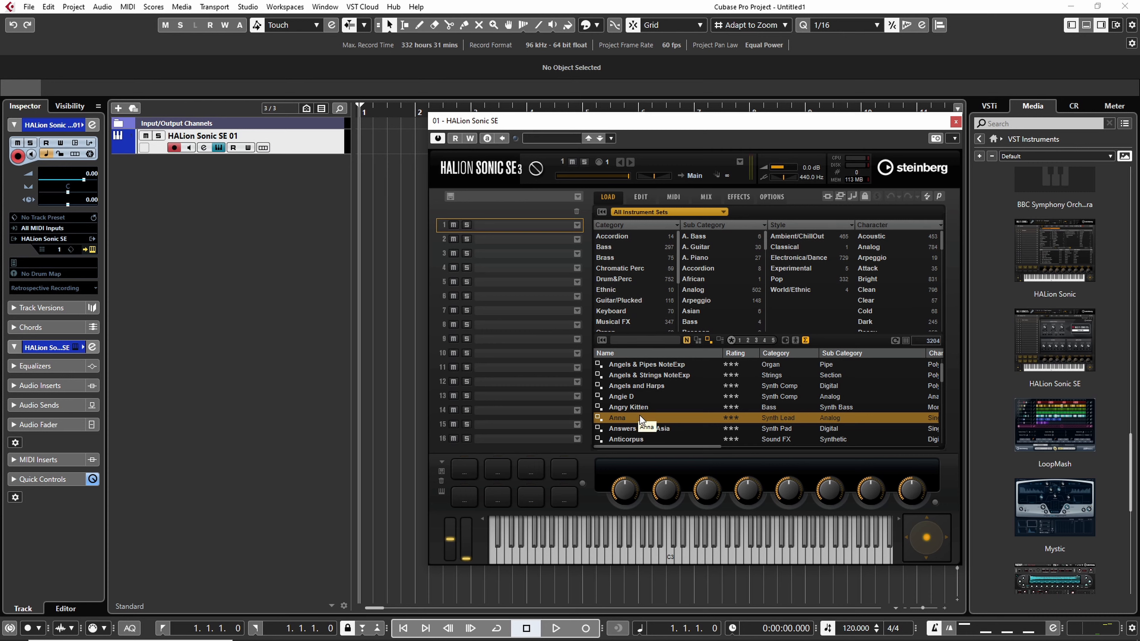
double_click(623, 418)
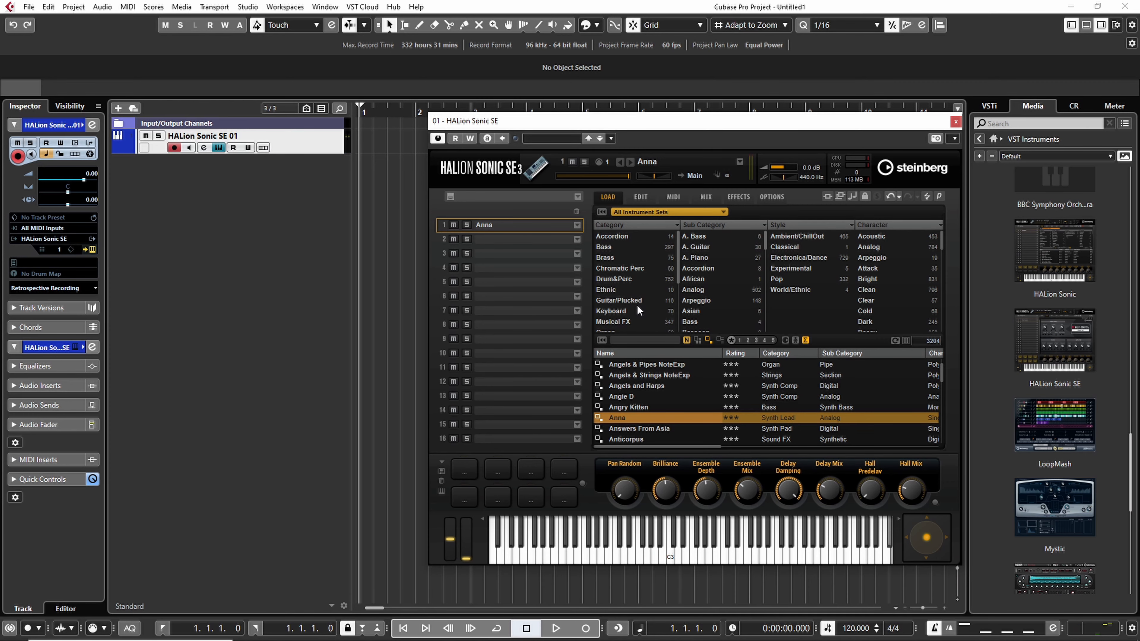
left_click_drag(635, 127, 693, 125)
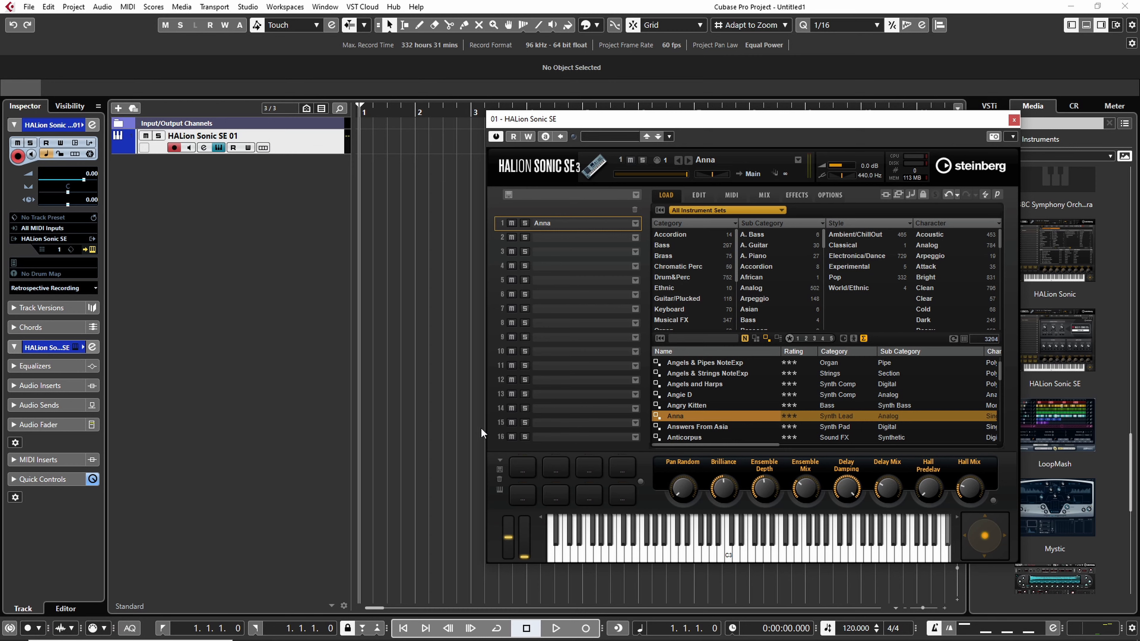
Step: Record a short MIDI melody from bar 1 to bar 5 on the HALion Sonic SE 01 track and close the instrument window
key("KP_Multiply")
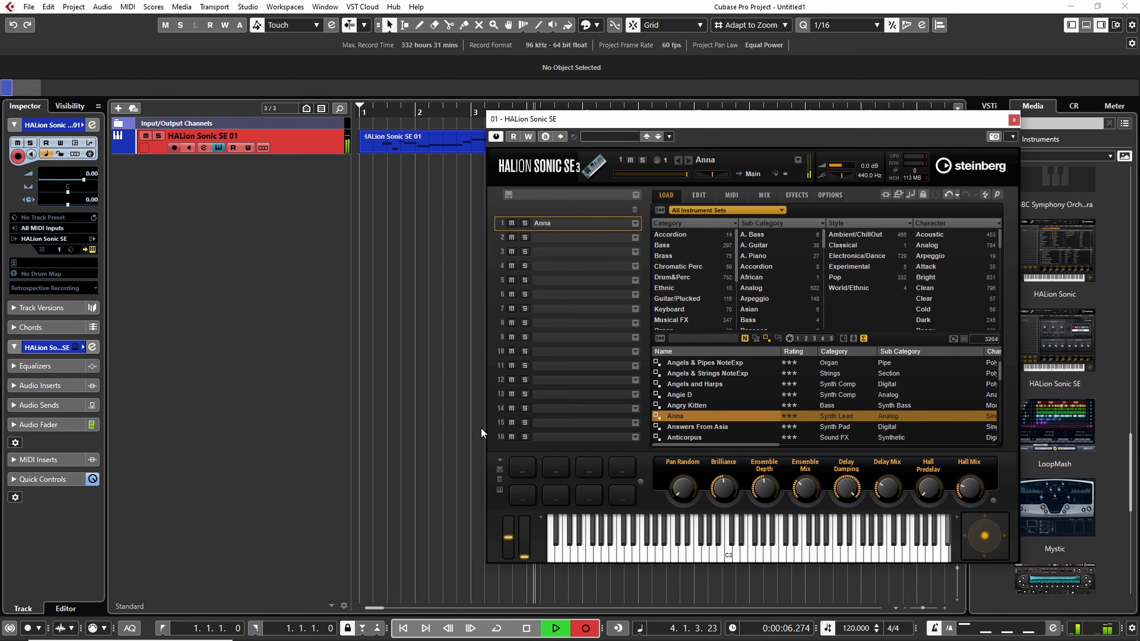
key("space")
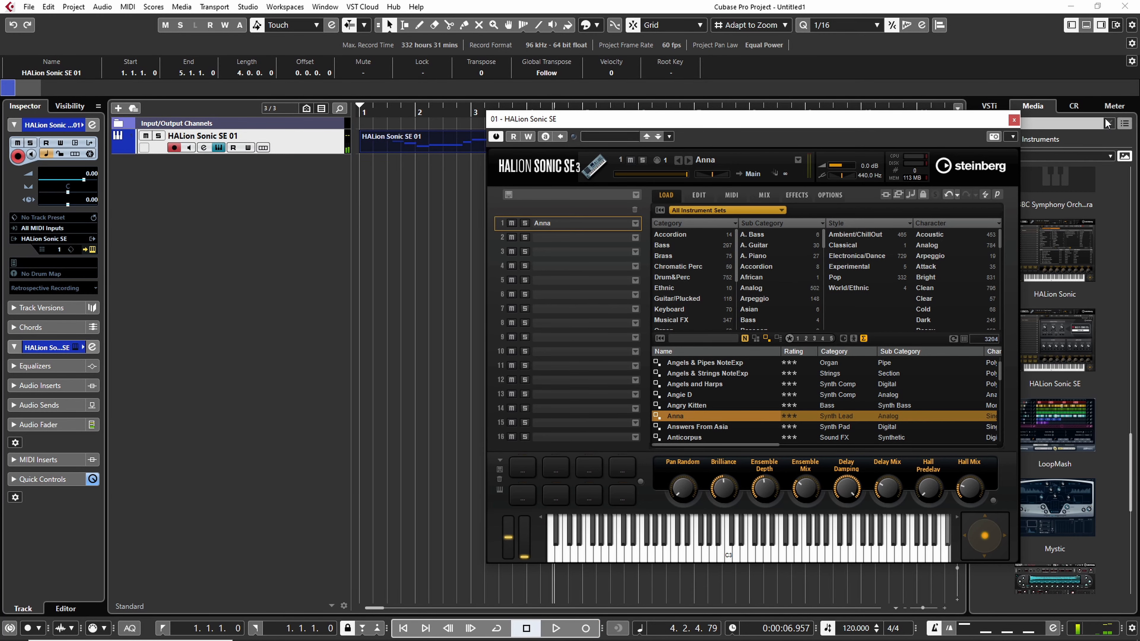
left_click(1014, 121)
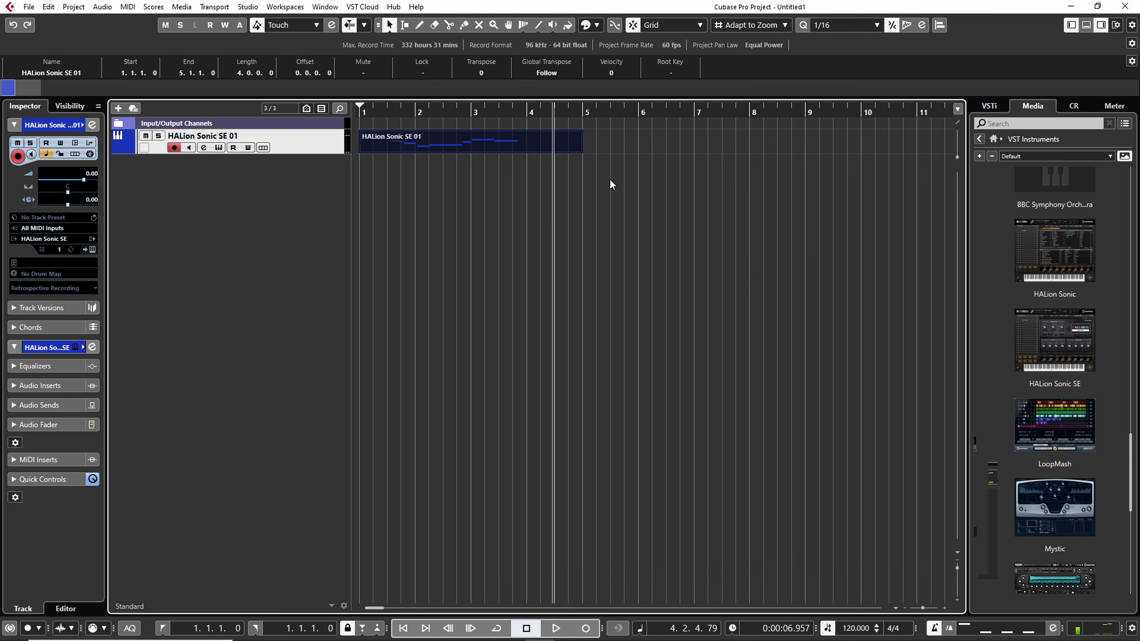
Step: Open the recorded HALion Sonic SE 01 part in the Key Editor and play its melody from the start
key("space")
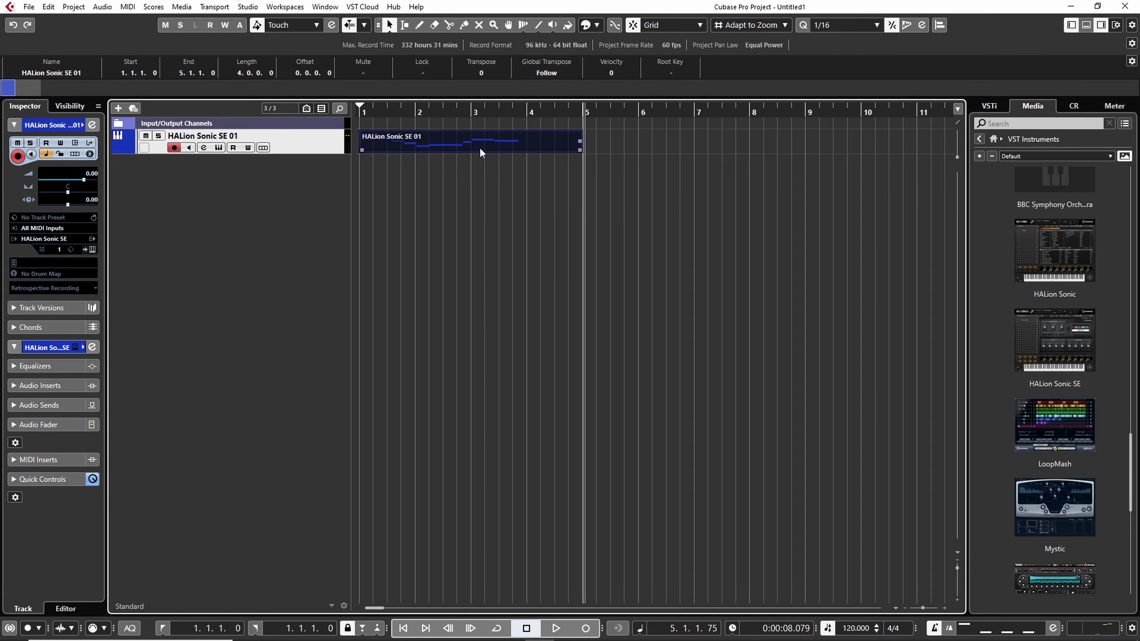
double_click(466, 144)
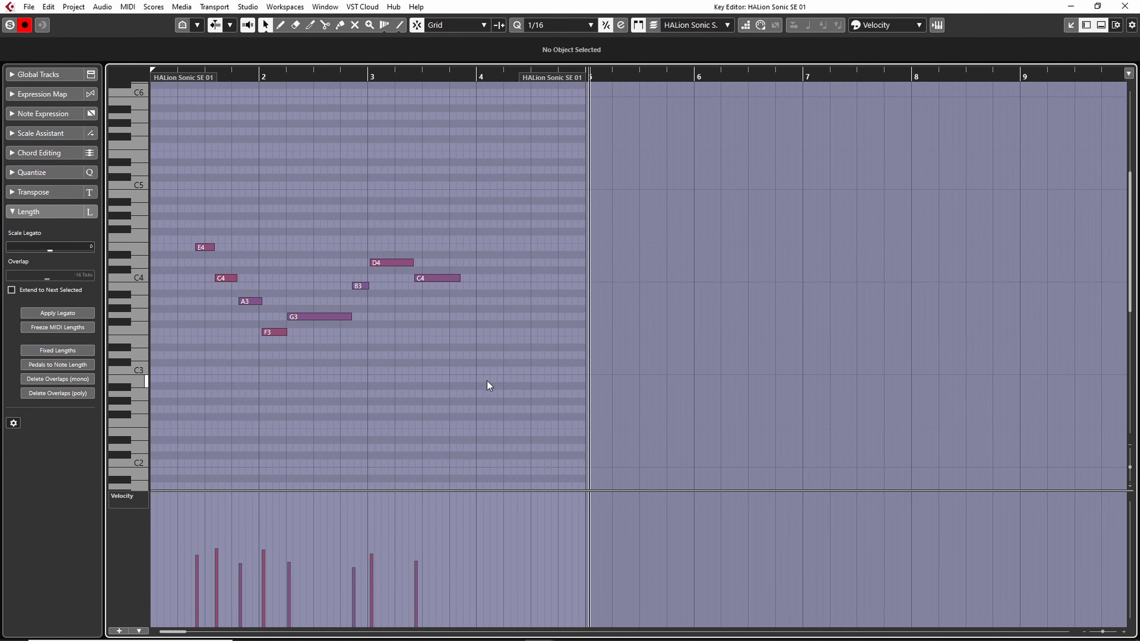
left_click_drag(491, 384, 114, 181)
mouse_move(543, 358)
left_mouse_down()
mouse_move(126, 161)
mouse_move(552, 420)
left_mouse_up()
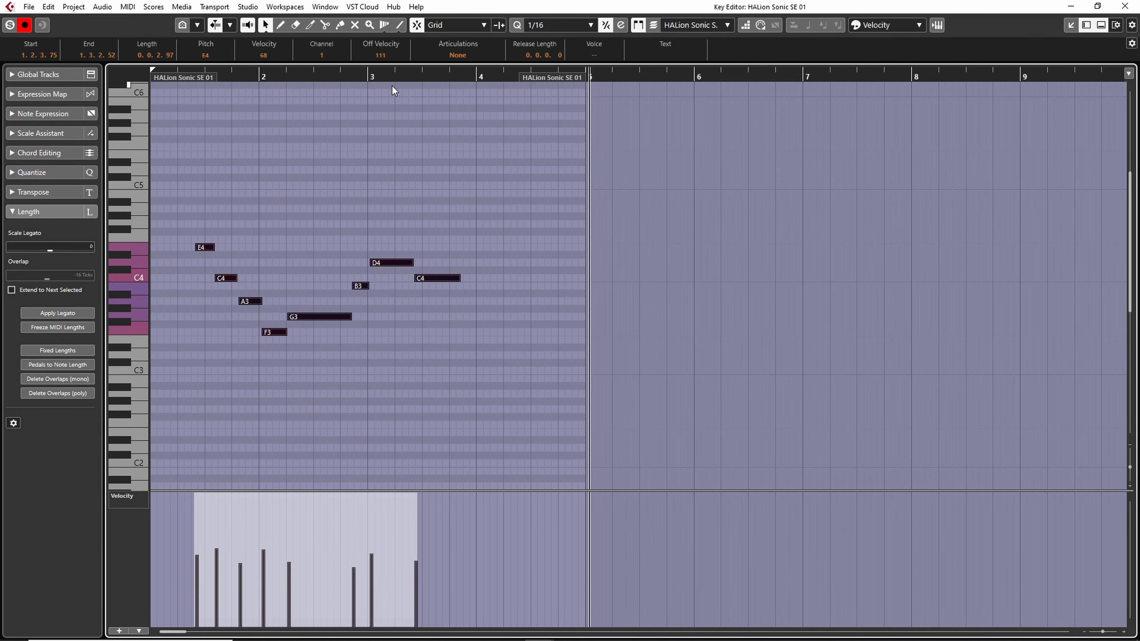
left_click_drag(394, 77, 93, 109)
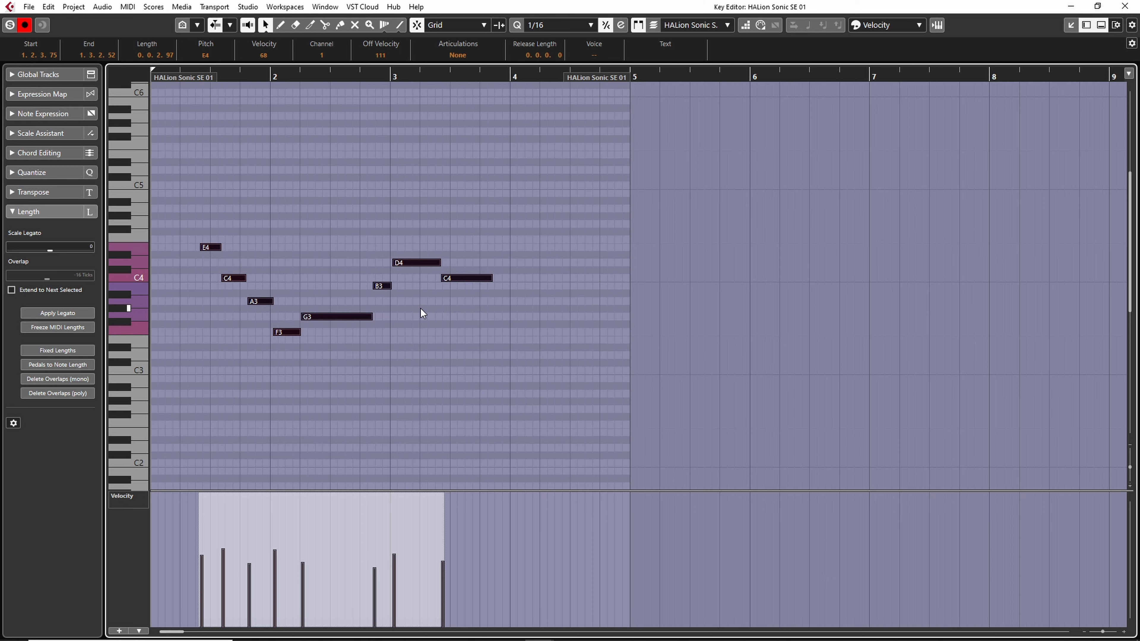
key("space")
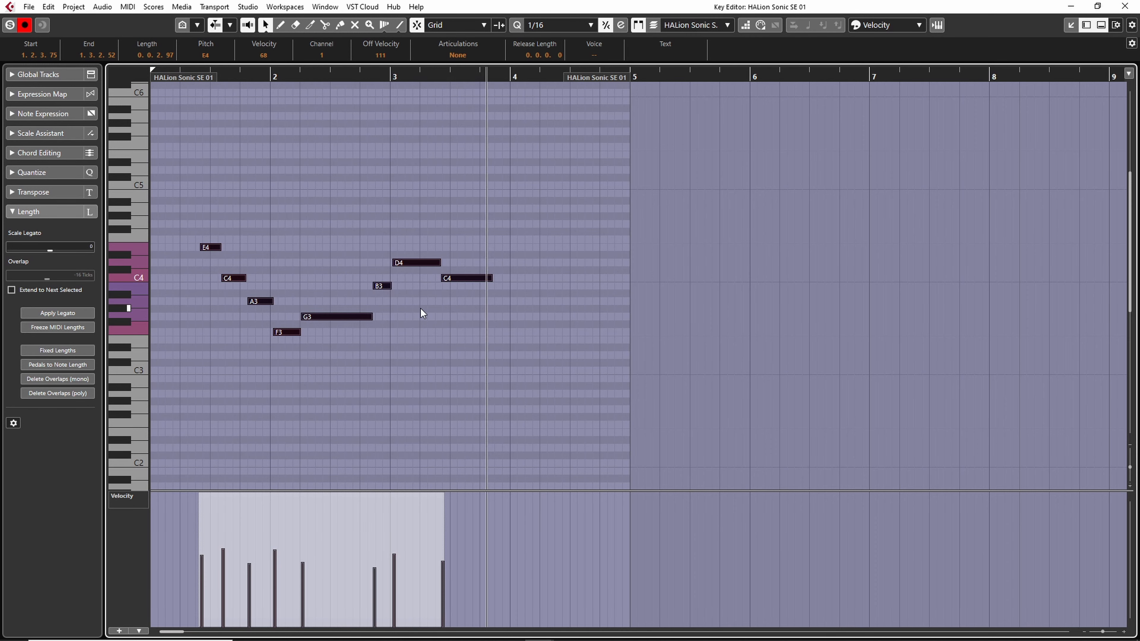
left_click(447, 344)
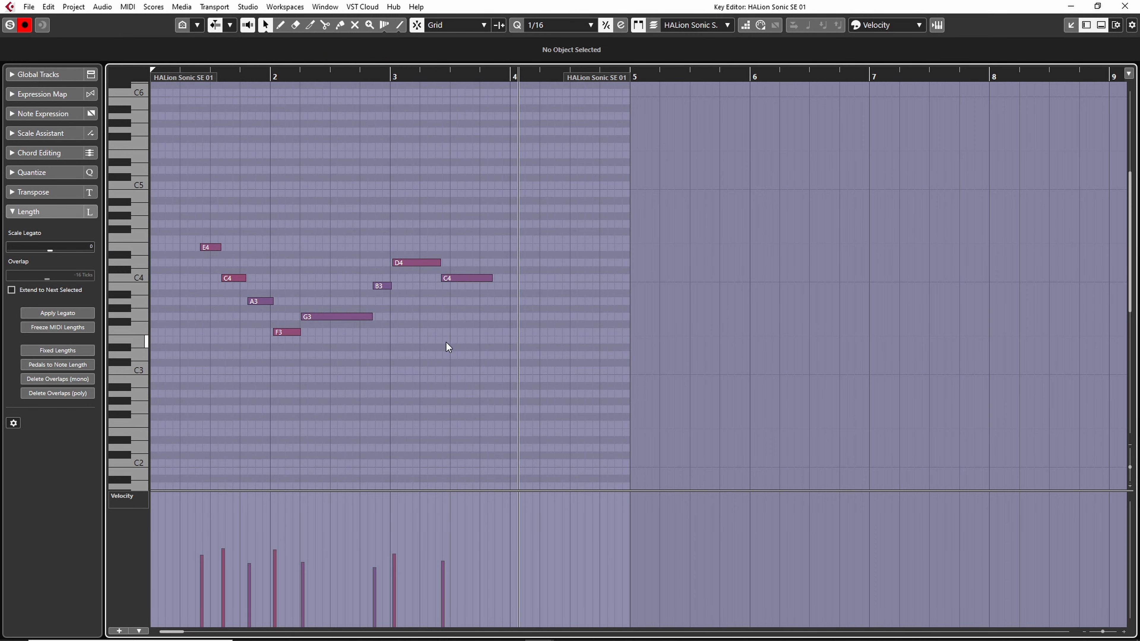
Step: Move the first E4 note to start at 1.2.4.0, then shift it back to 1.2.3.87
scroll(188, 242, "up", 2)
scroll(206, 244, "up", 2)
scroll(286, 257, "down", 2)
left_click_drag(213, 177, 189, 183)
left_click(196, 185)
scroll(252, 235, "up", 2)
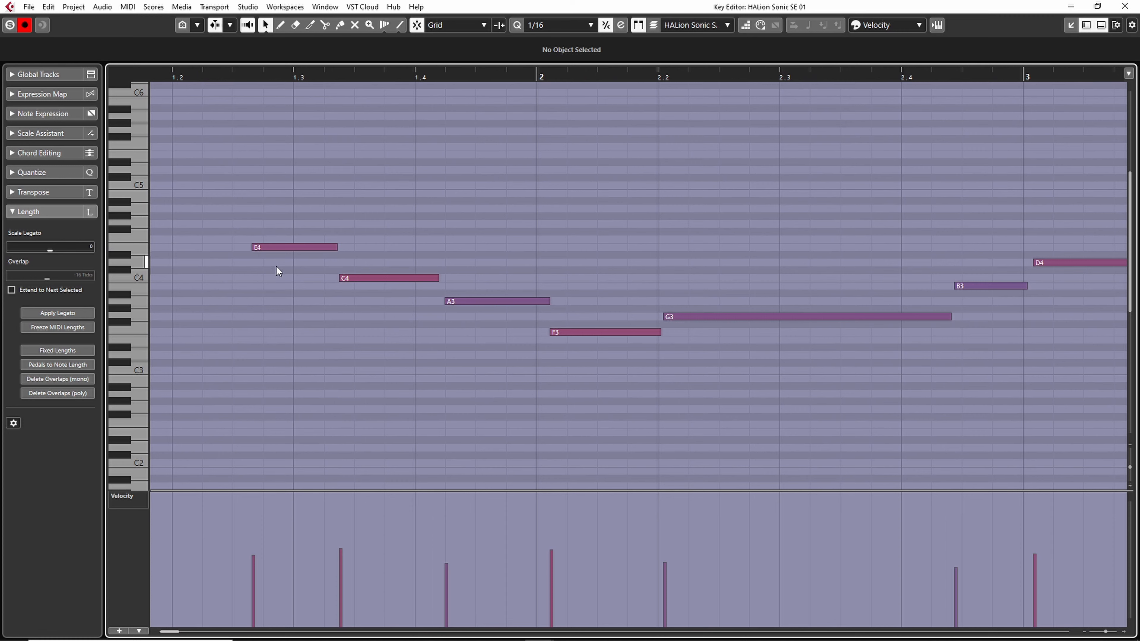
left_click(273, 250)
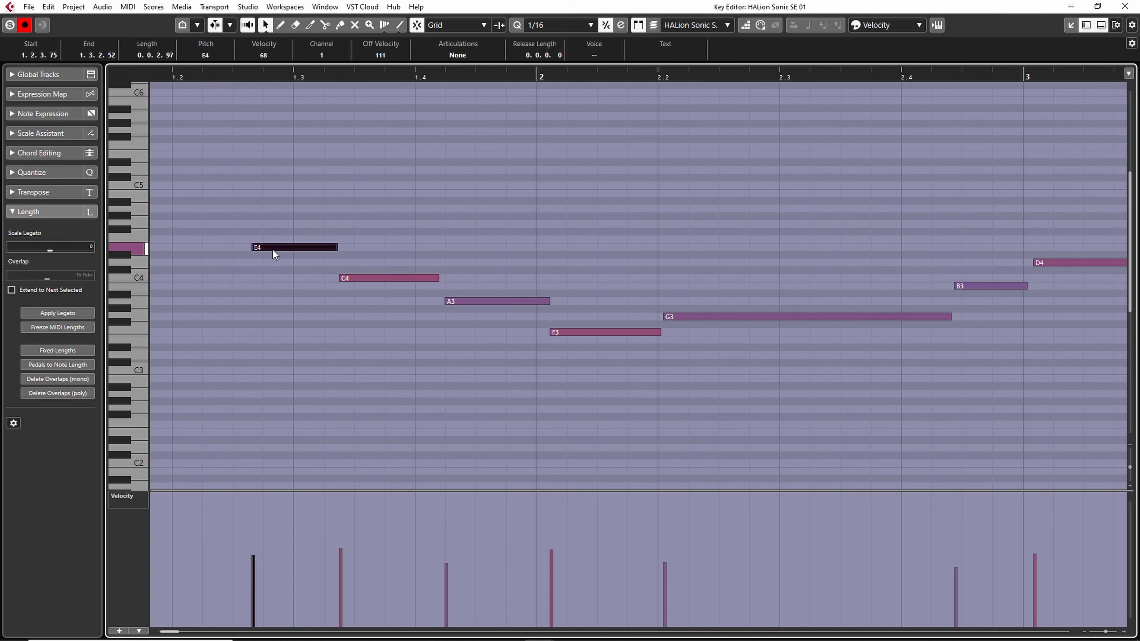
left_click_drag(273, 250, 277, 249)
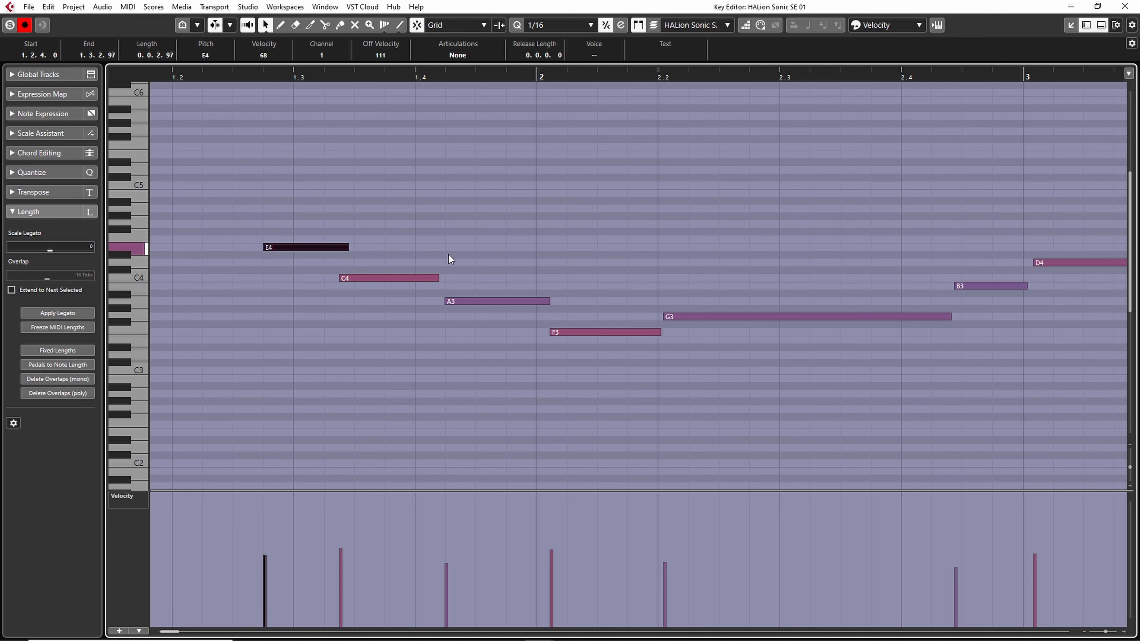
left_click_drag(299, 247, 291, 247)
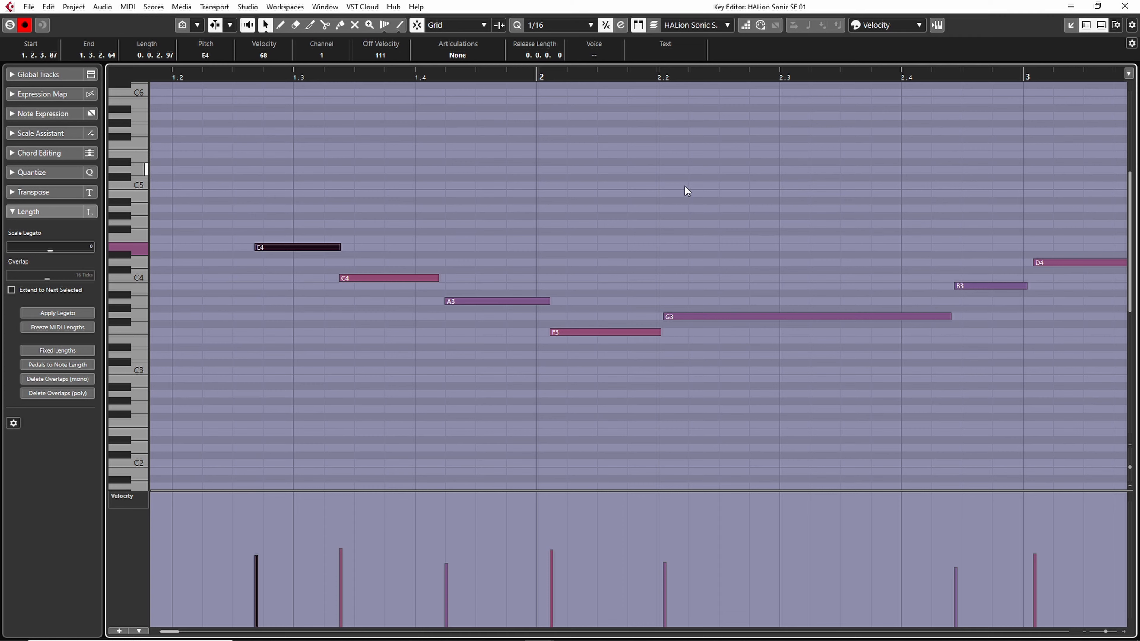
Step: Nudge the first E4 note slightly earlier so that it ends before the following C4, and clear the selection
left_click_drag(318, 175, 397, 347)
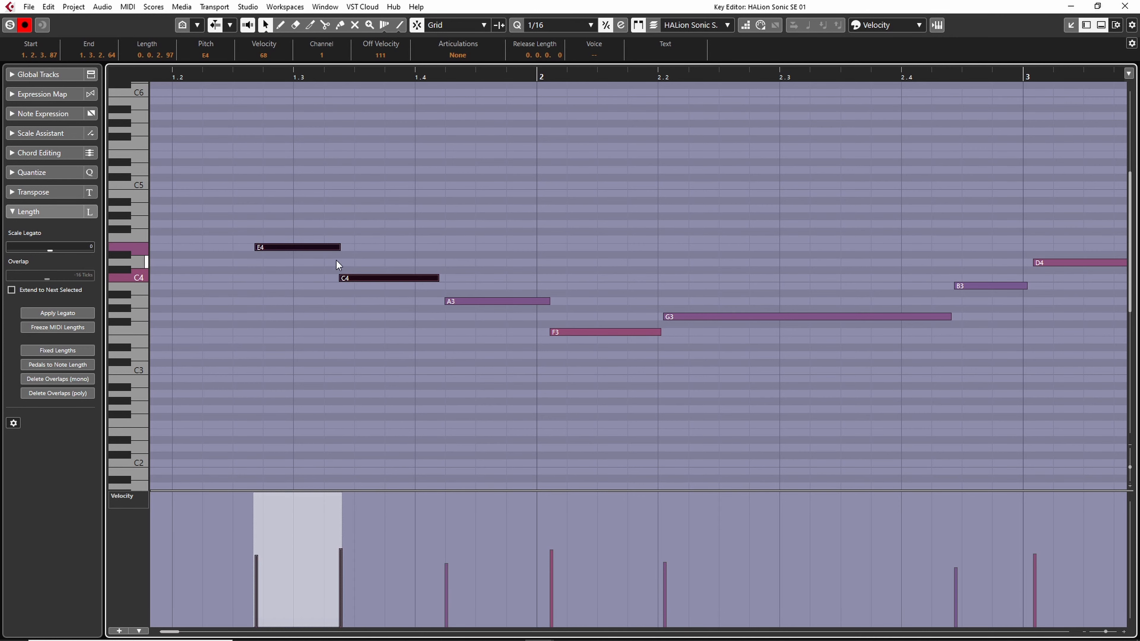
left_click(295, 249)
left_click_drag(294, 249, 289, 249)
left_click_drag(290, 202, 374, 320)
left_click(457, 186)
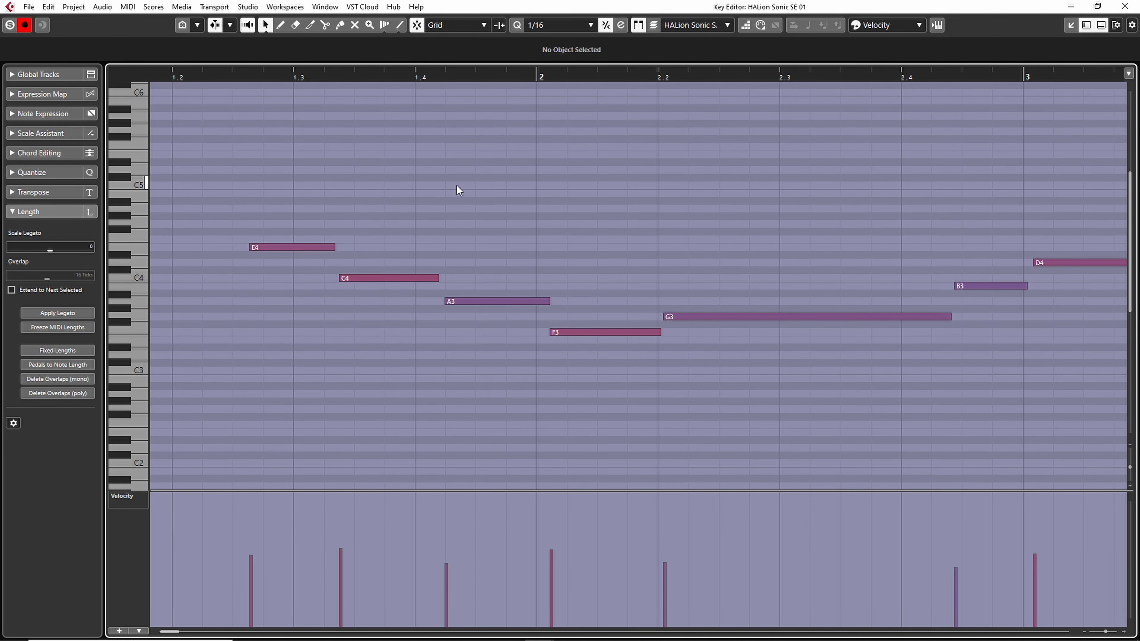
Step: Select all notes, try quantizing them iteratively to the 1/16 grid, and toggle the Iterative Quantize mode
key("ctrl+a")
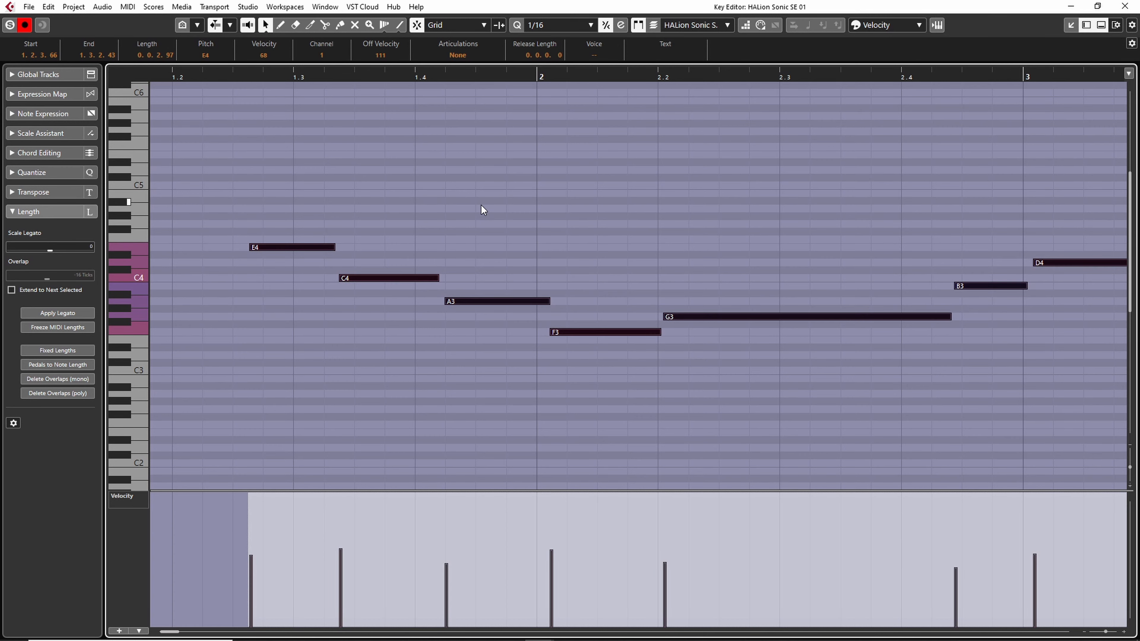
key("q")
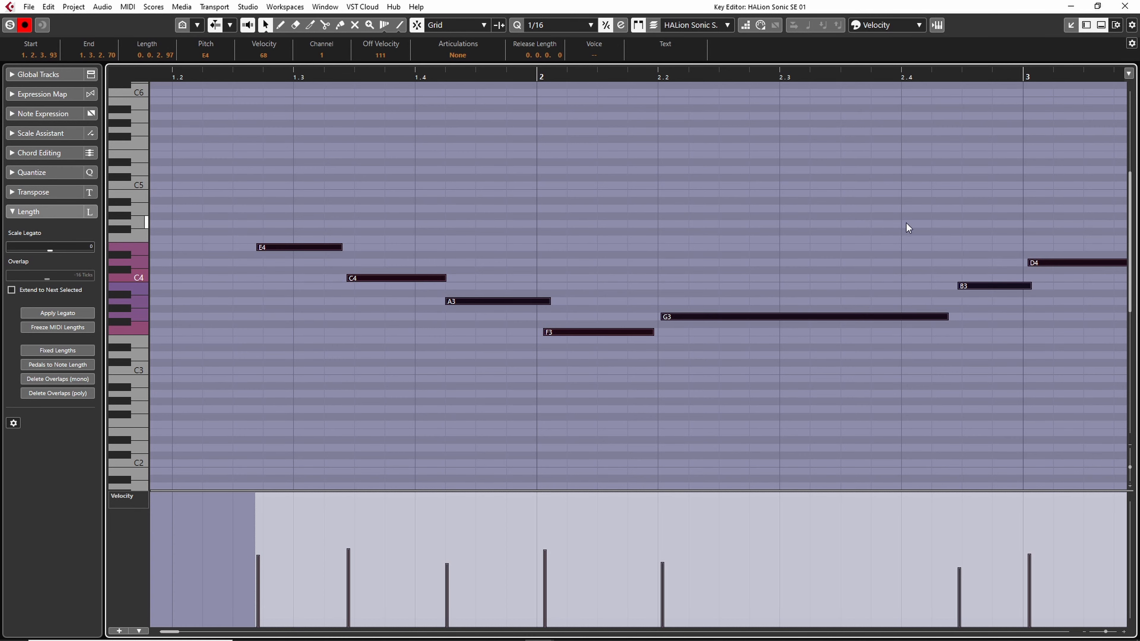
left_click(607, 27)
key("q")
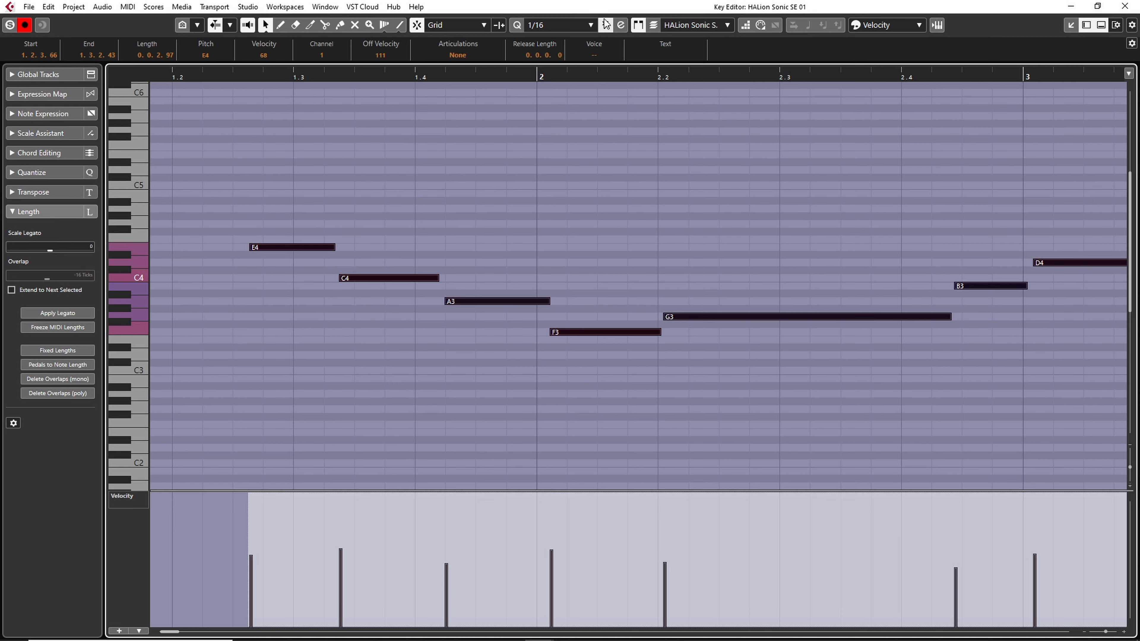
Step: Check the iterative strength in the Quantize Panel, close it, and quantize all selected notes fully to the 1/16 grid
left_click(621, 25)
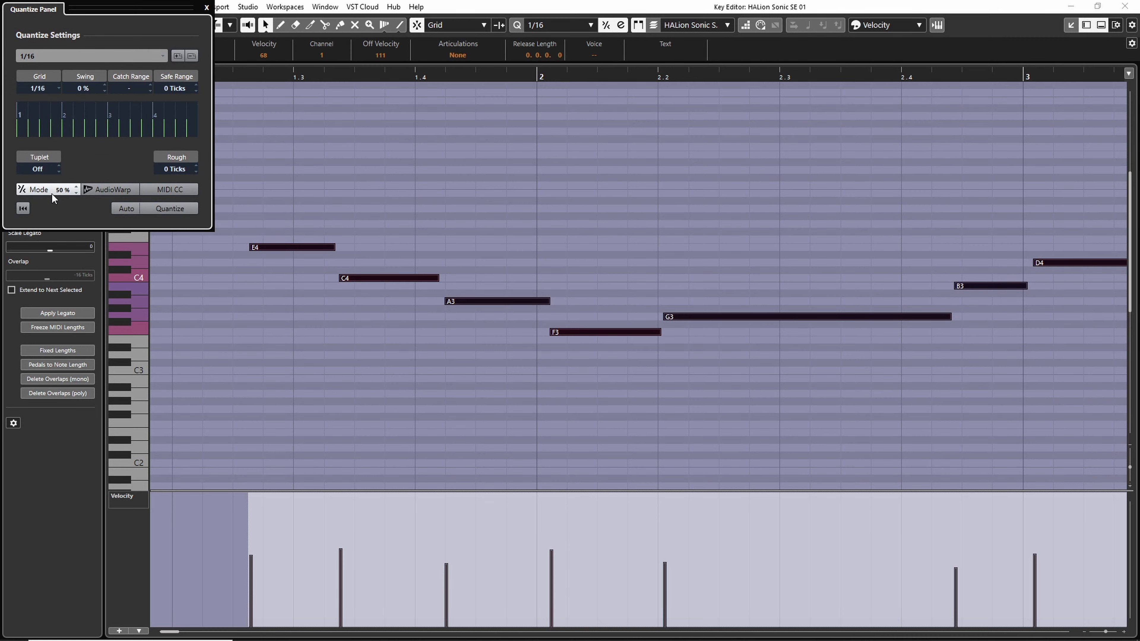
left_click(206, 8)
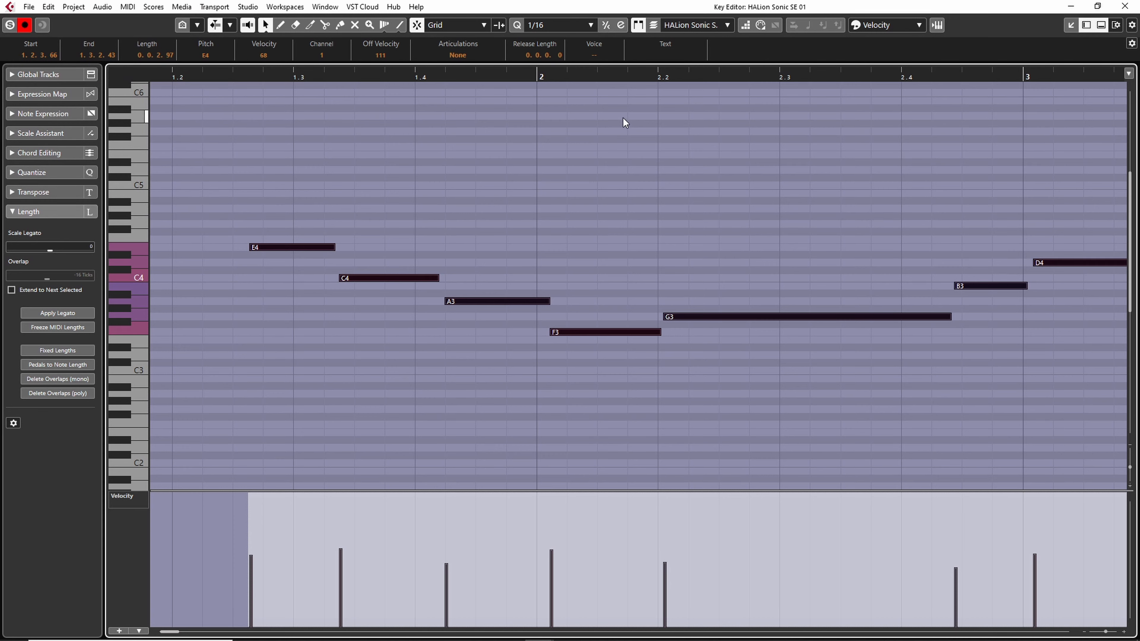
key("q")
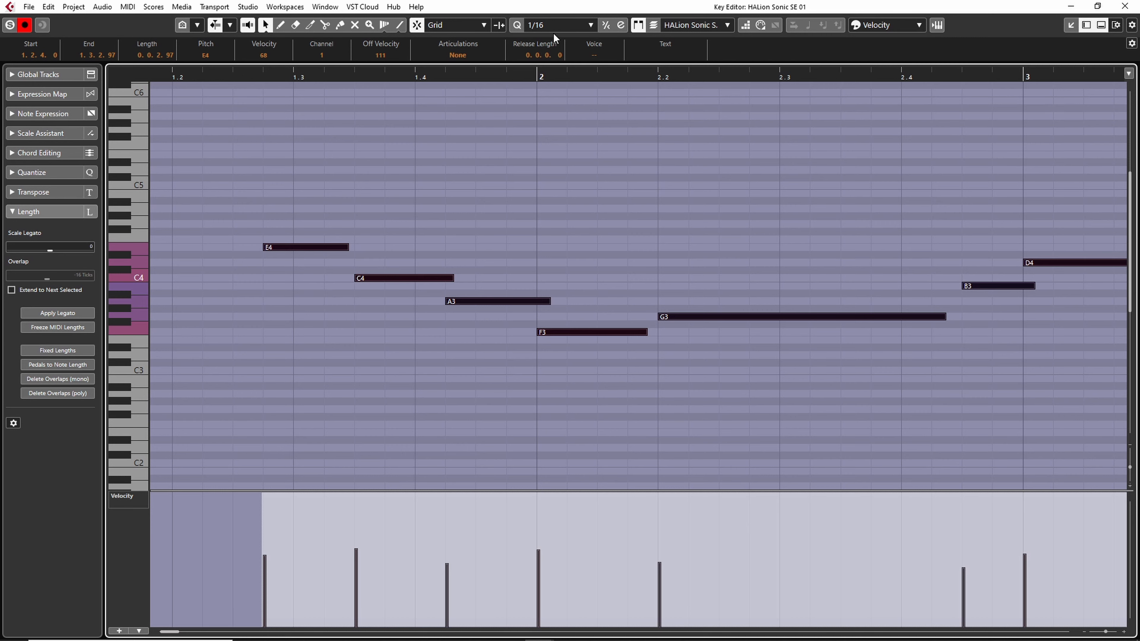
Step: Play the quantized melody from position 1.2 with all of its notes in view
left_click_drag(200, 76, 174, 97)
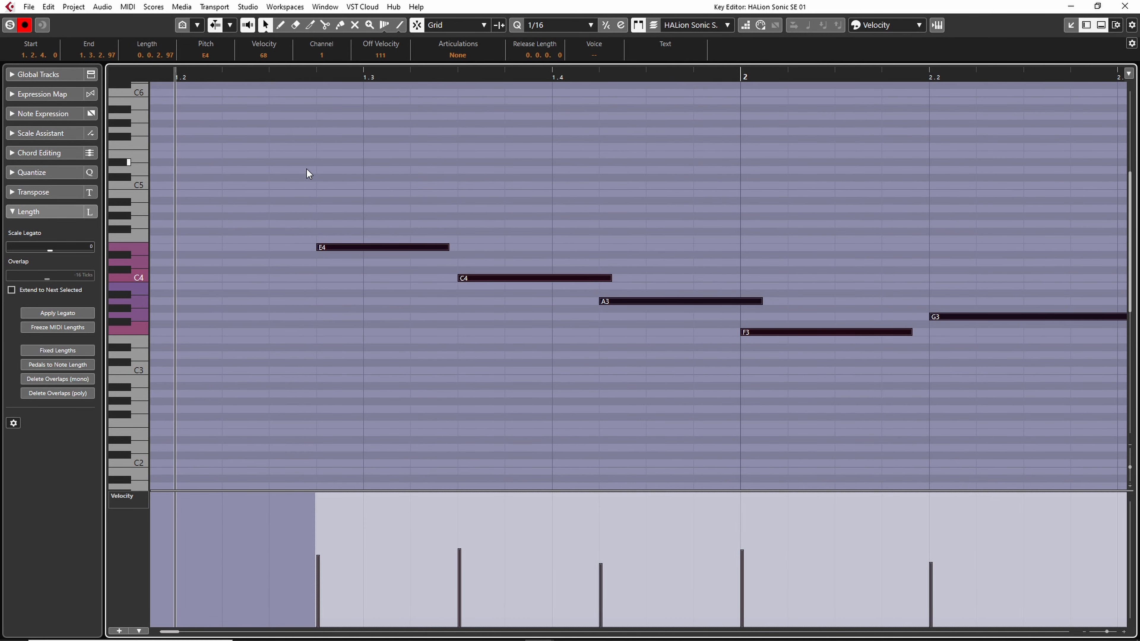
key("g")
key("g")
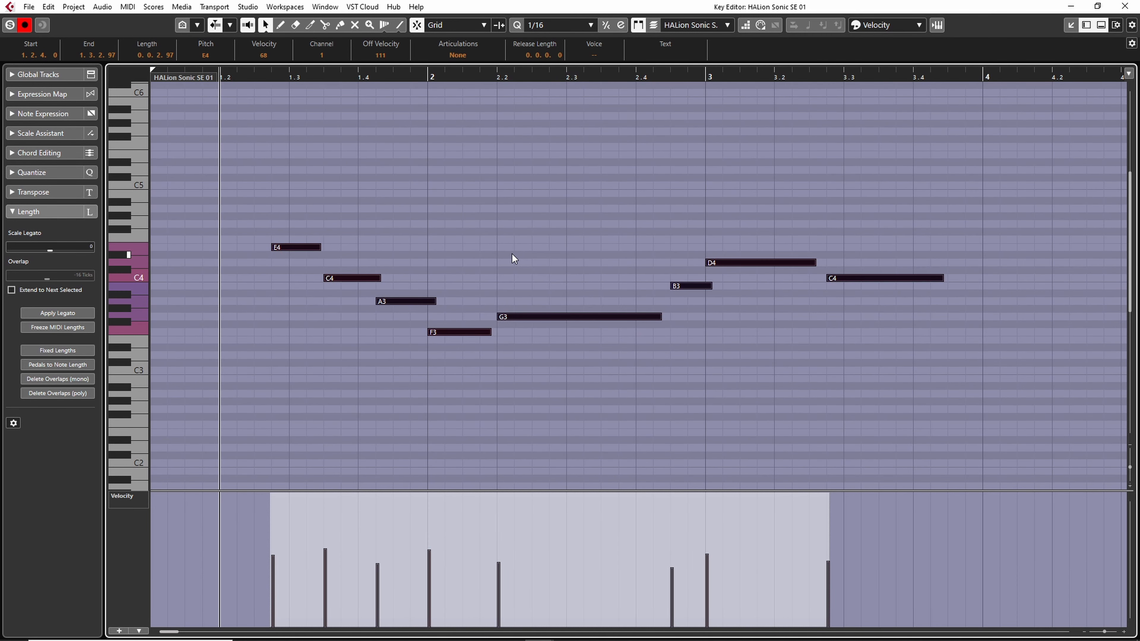
key("space")
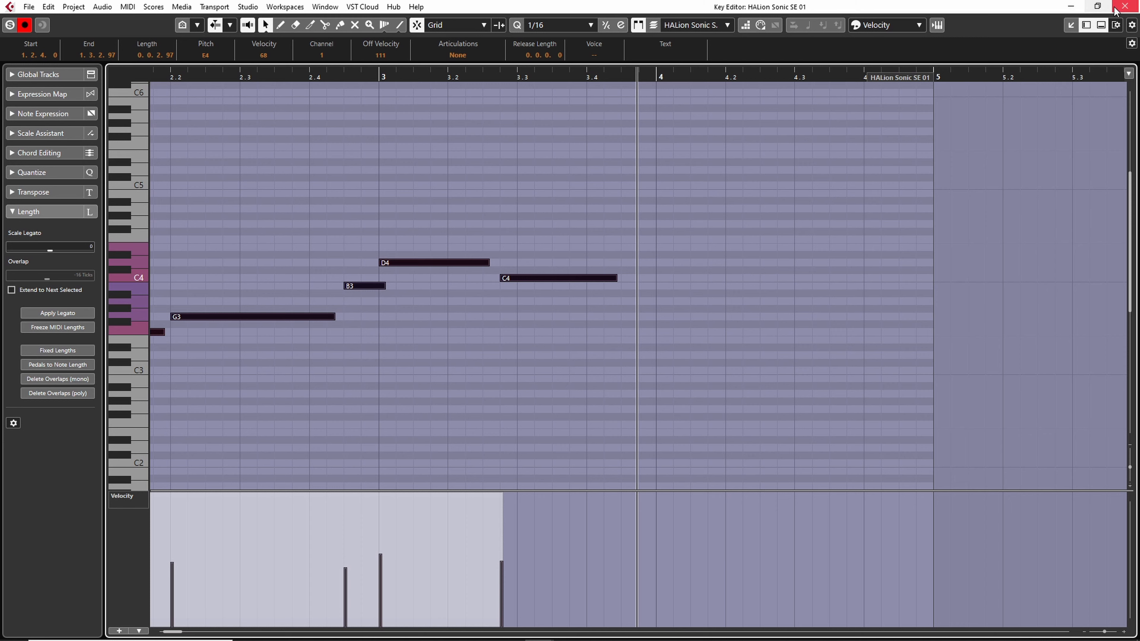
Step: Close the Key Editor and return to the HALion Sonic SE 01 part in the project window
left_click(1125, 7)
left_click_drag(645, 275, 448, 152)
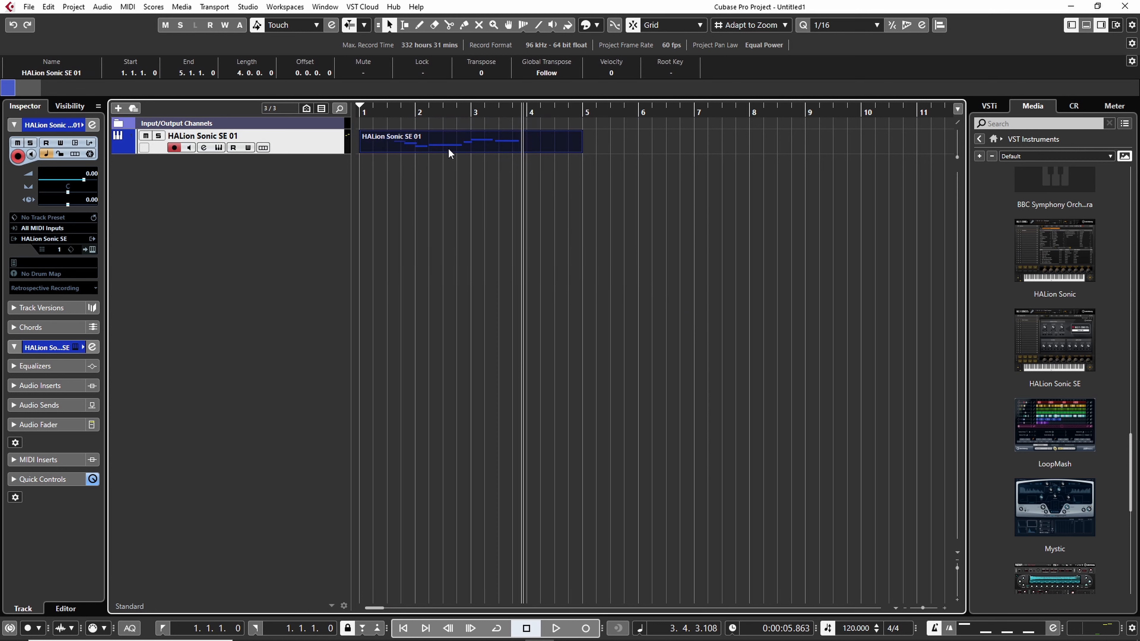